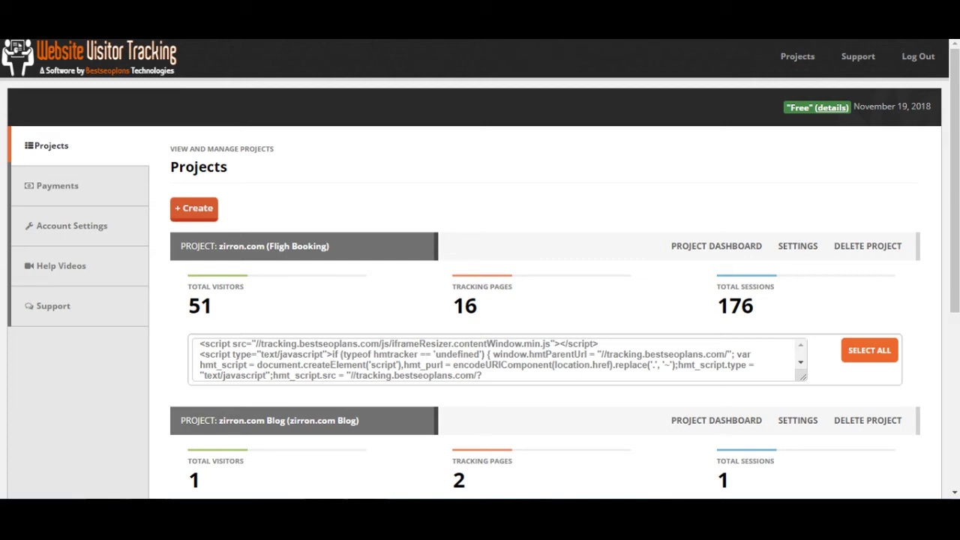
- Select the entire zirron.com tracking script and scroll through the Projects page
key("ctrl+a")
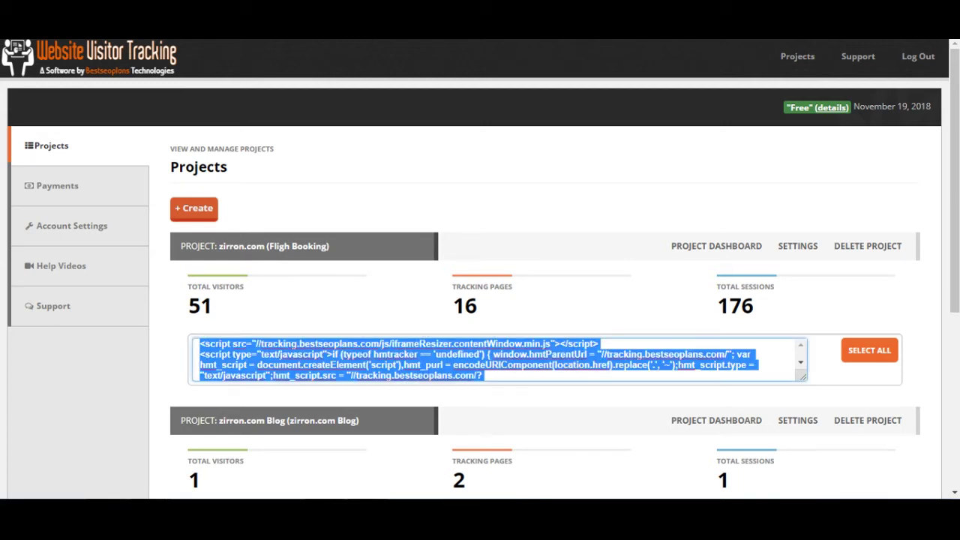
scroll(499, 359, "down", 2)
scroll(499, 359, "up", 3)
scroll(499, 358, "down", 3)
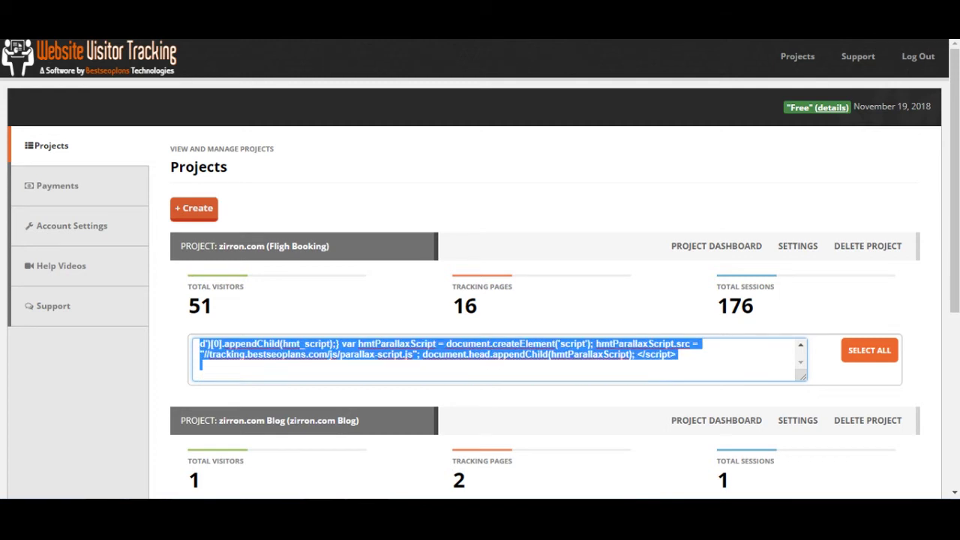
scroll(499, 358, "up", 3)
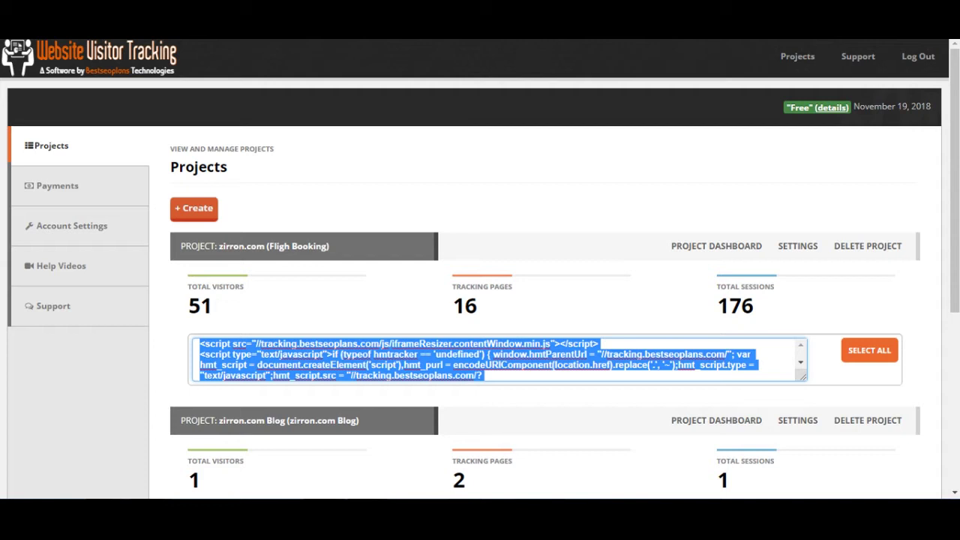
scroll(480, 270, "down", 3)
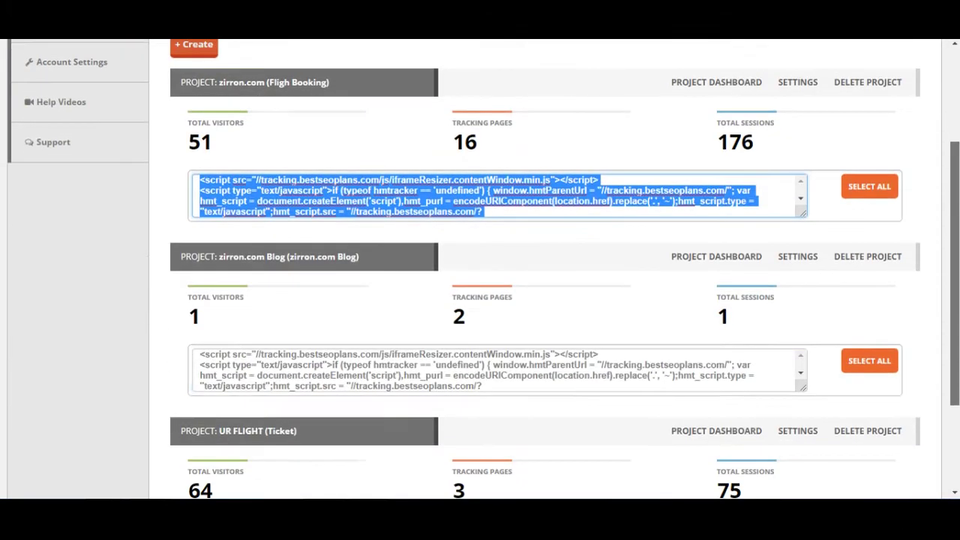
scroll(480, 270, "down", 2)
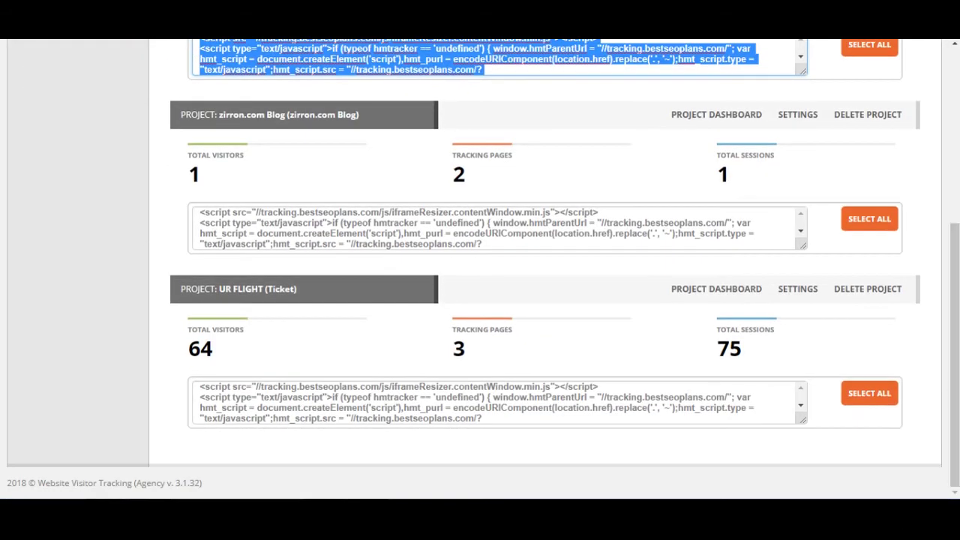
- Highlight the UR FLIGHT visitors, tracking pages and sessions figures, then clear the highlight
triple_click(200, 348)
double_click(458, 348)
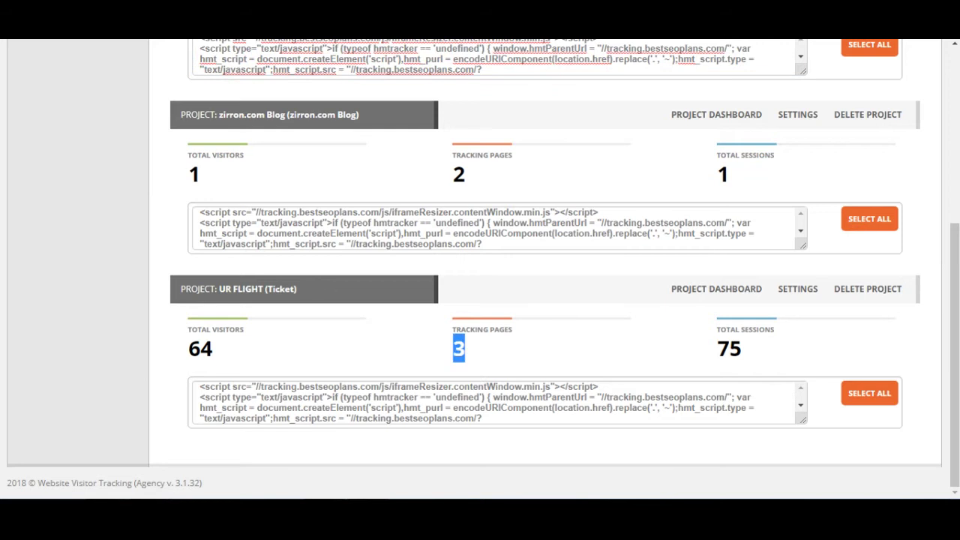
triple_click(458, 348)
left_click_drag(742, 349, 728, 349)
left_click(735, 349)
scroll(480, 270, "up", 3)
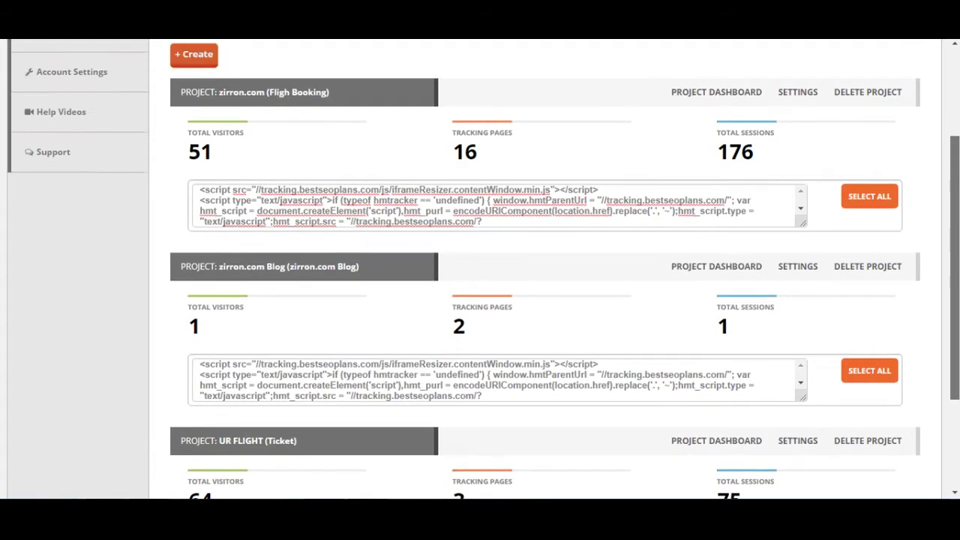
scroll(716, 289, "down", 3)
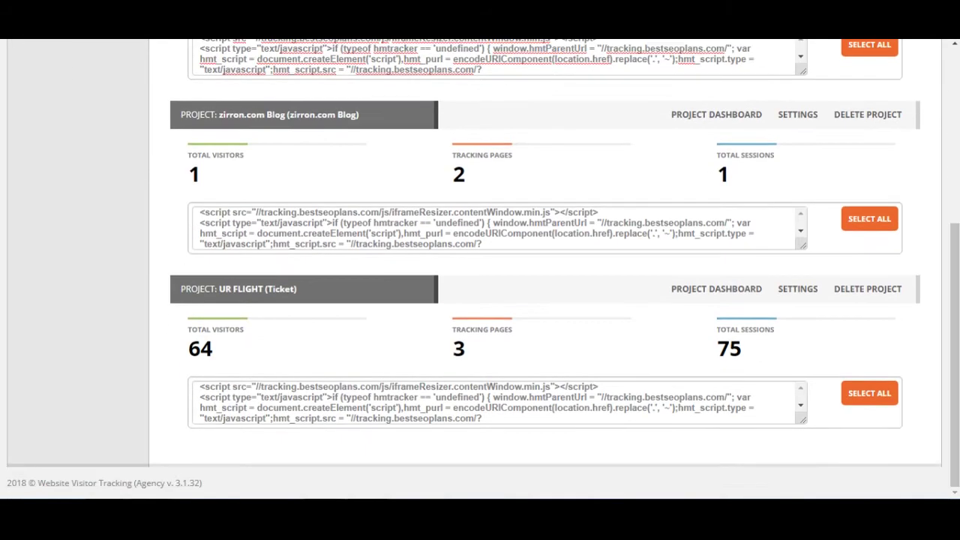
- Open the UR FLIGHT dashboard, select all its heat map tracking code and browse the charts
left_click(716, 289)
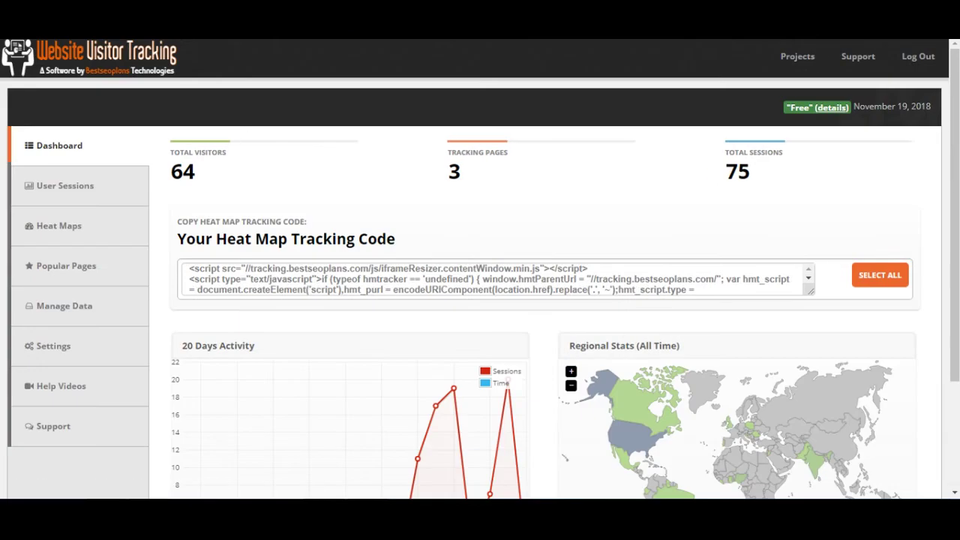
key("ctrl+a")
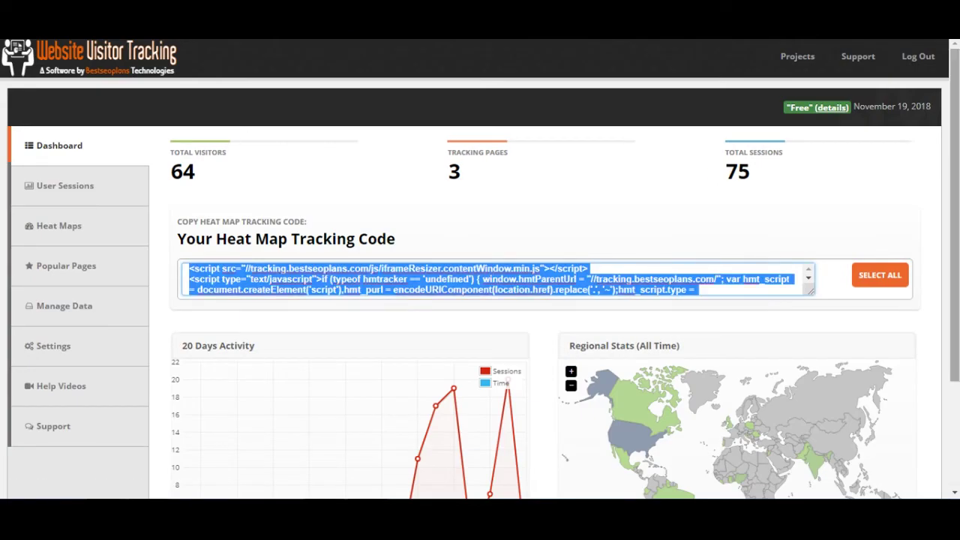
scroll(479, 268, "down", 3)
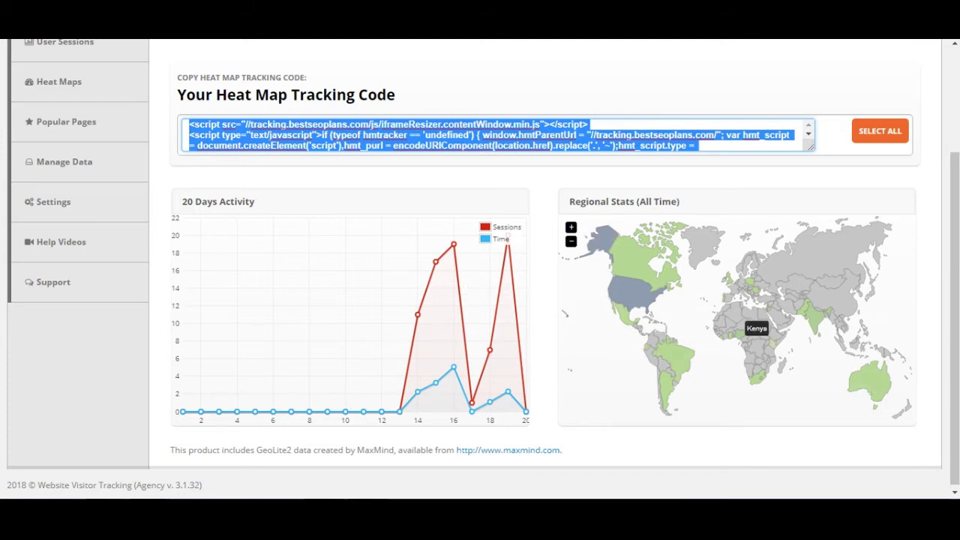
scroll(600, 300, "up", 1)
scroll(600, 300, "up", 1)
scroll(480, 270, "up", 1)
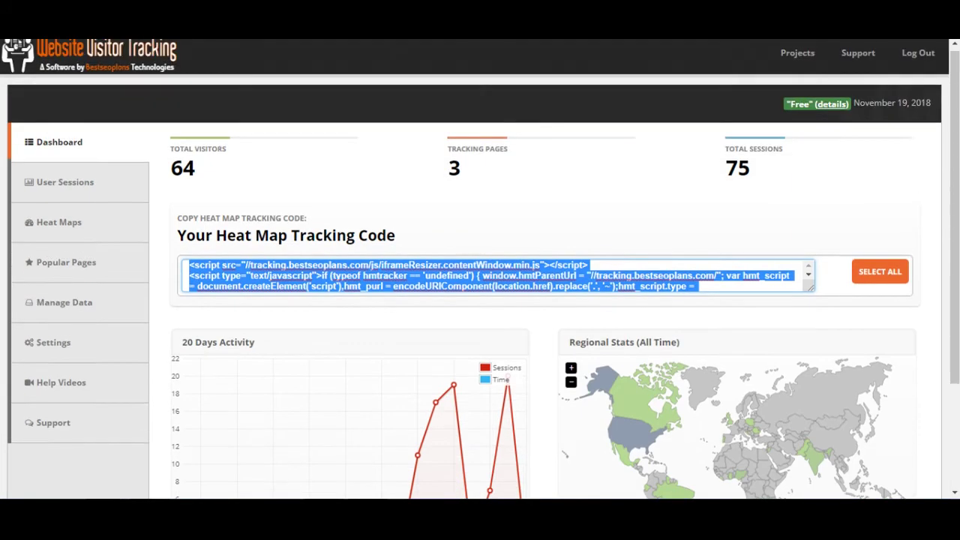
left_click(65, 182)
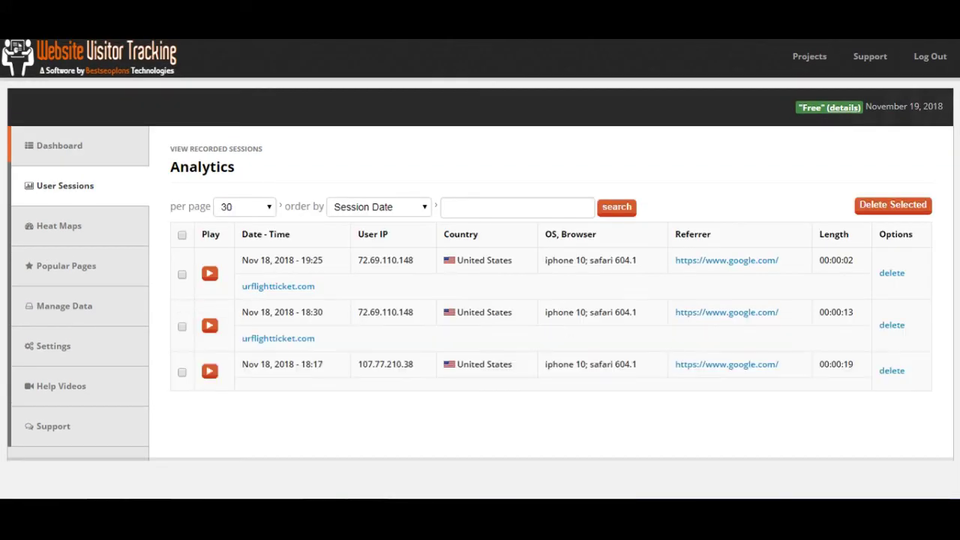
scroll(480, 300, "down", 2)
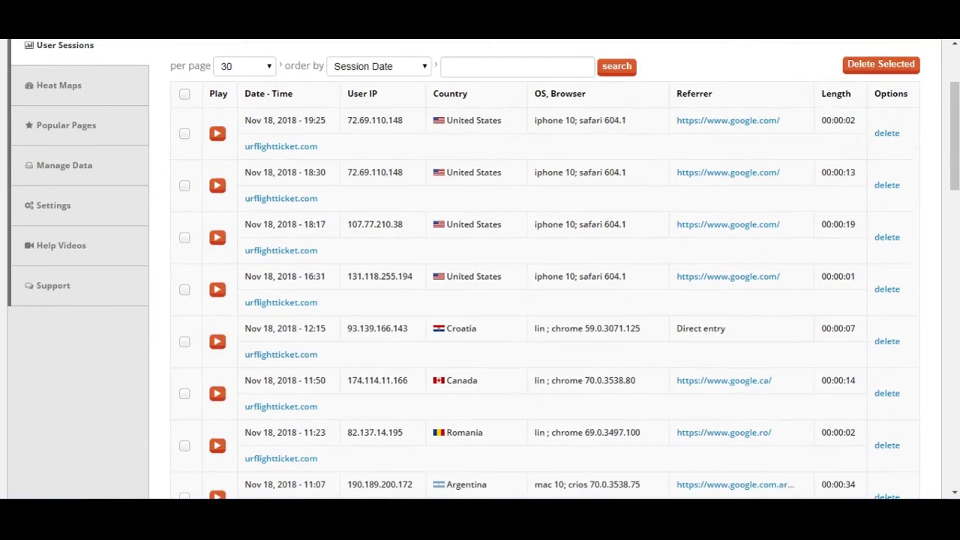
scroll(480, 300, "down", 1)
scroll(480, 300, "down", 2)
scroll(480, 300, "down", 2)
scroll(480, 299, "down", 2)
scroll(480, 300, "up", 6)
scroll(480, 300, "up", 2)
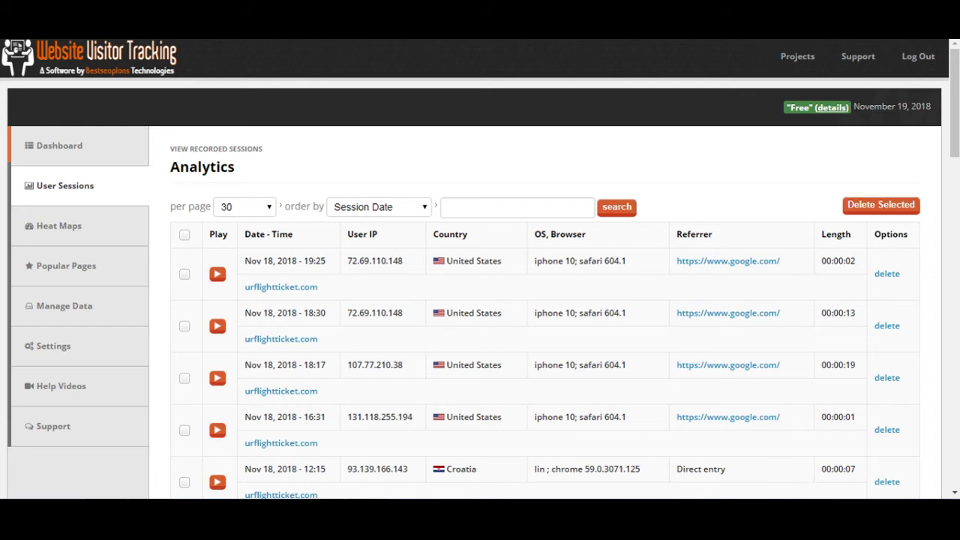
double_click(374, 260)
left_click_drag(627, 260, 446, 261)
left_click(749, 286)
left_click_drag(855, 260, 826, 260)
left_click(825, 261)
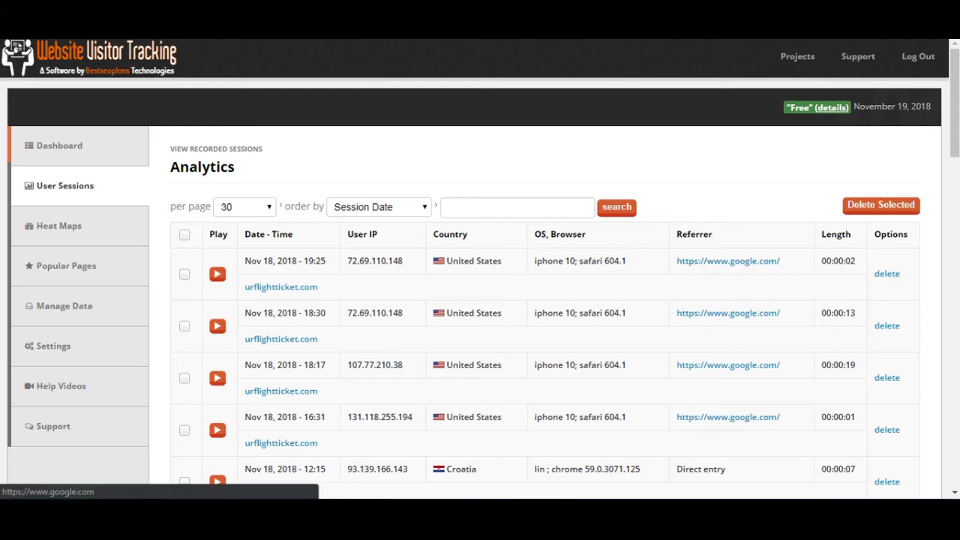
scroll(281, 287, "down", 1)
scroll(281, 287, "down", 2)
left_click_drag(321, 268, 267, 268)
scroll(281, 267, "down", 2)
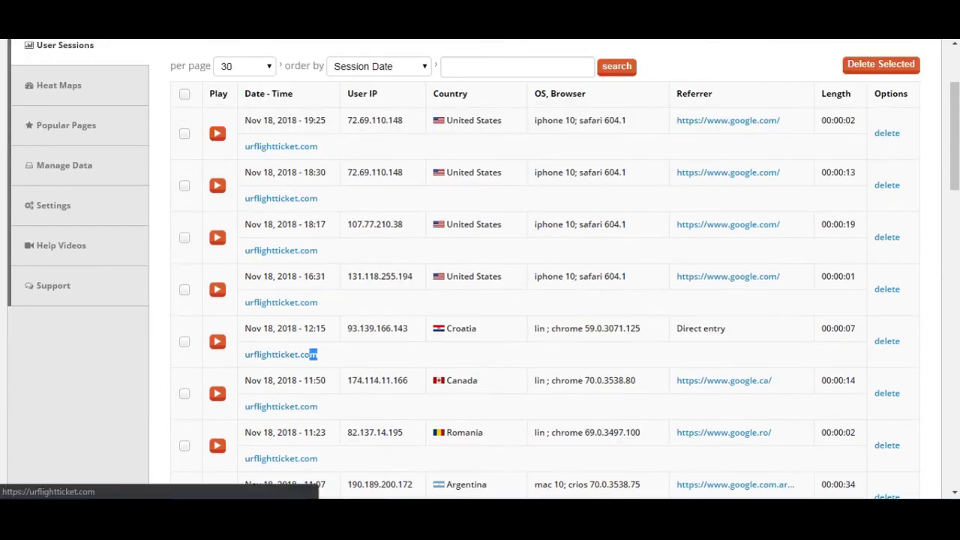
scroll(311, 354, "up", 2)
scroll(480, 270, "down", 6)
scroll(479, 270, "down", 2)
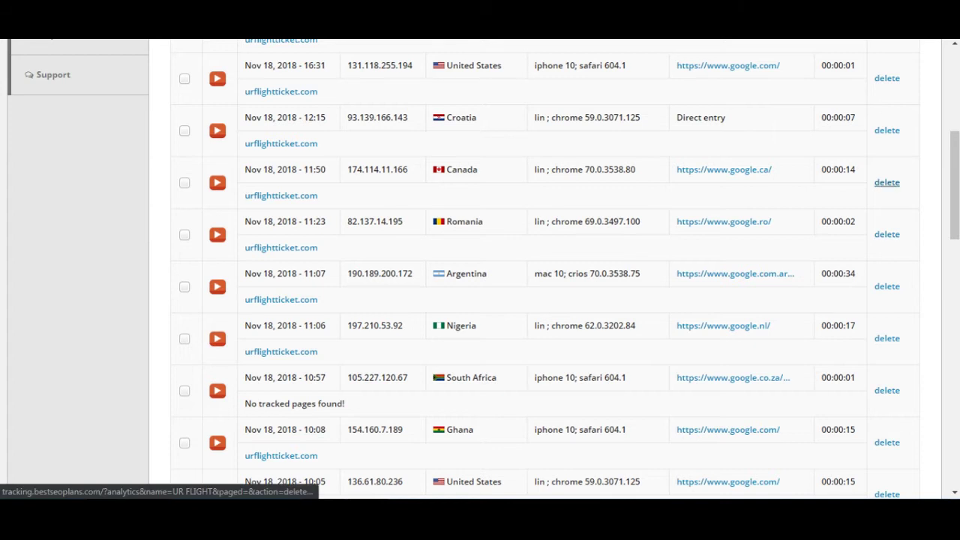
left_click(887, 338)
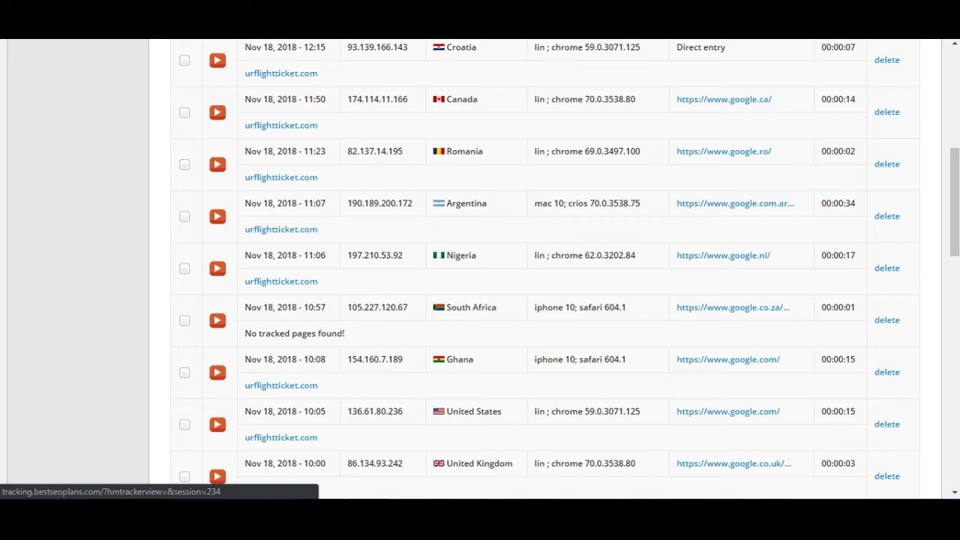
left_click_drag(626, 308, 557, 307)
scroll(480, 270, "down", 1)
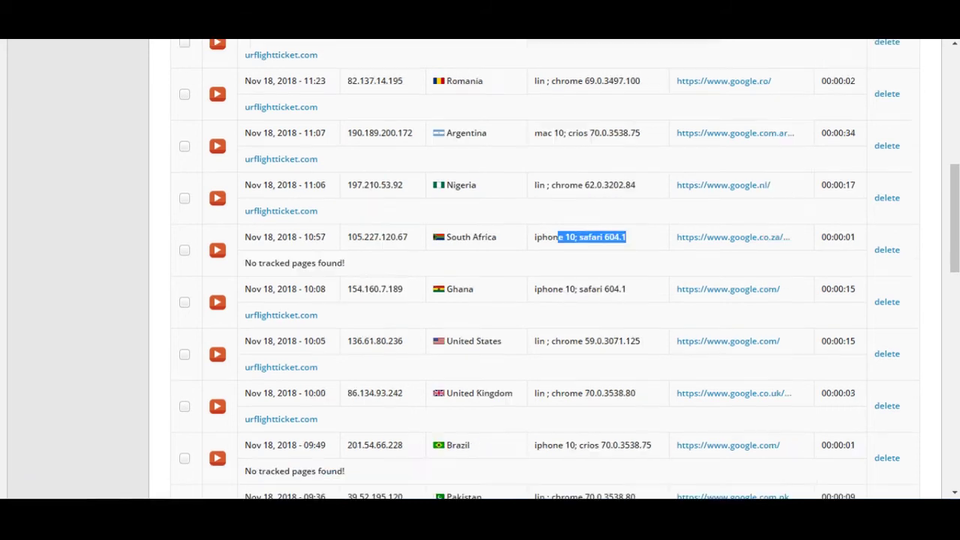
scroll(480, 269, "up", 3)
scroll(480, 270, "up", 2)
left_click_drag(478, 380, 445, 380)
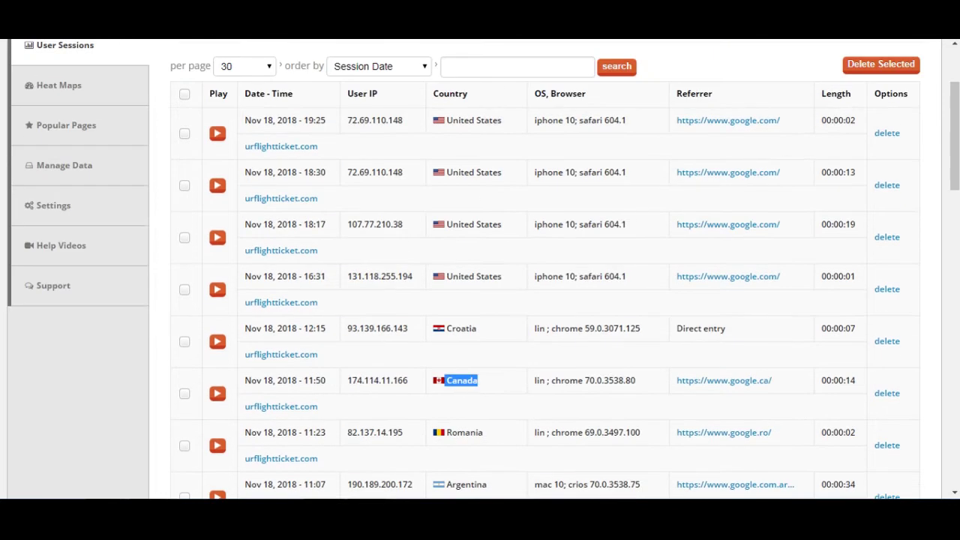
left_click(450, 380)
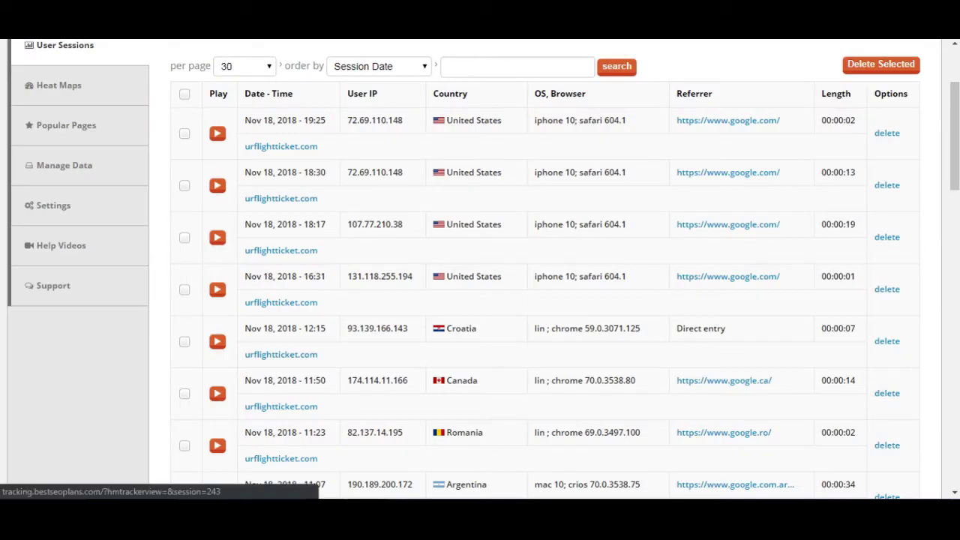
scroll(480, 270, "down", 1)
scroll(480, 269, "down", 1)
scroll(480, 270, "down", 3)
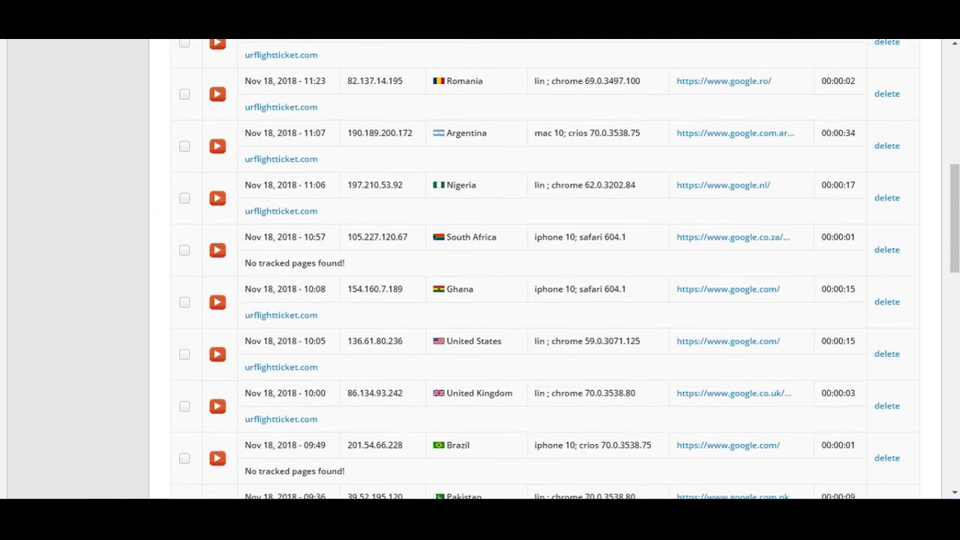
left_click(218, 354)
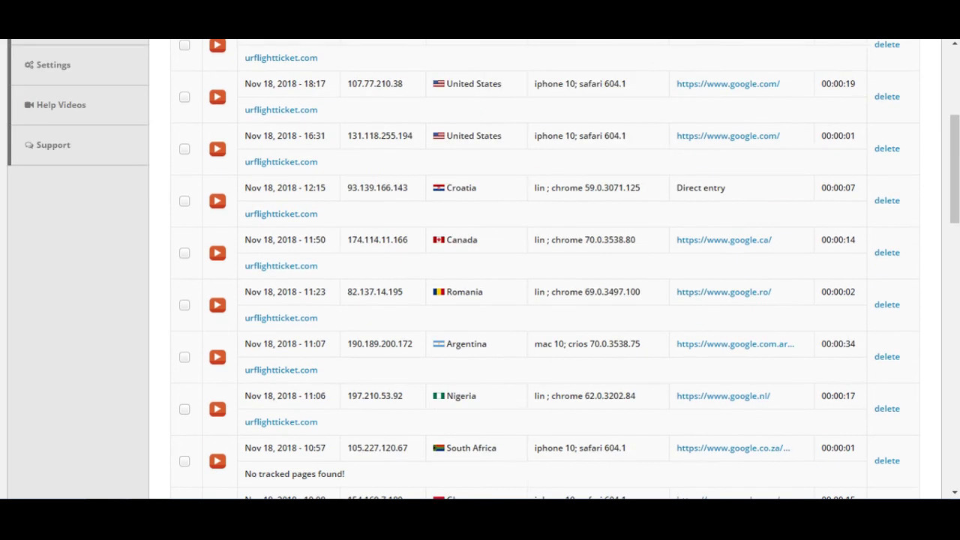
scroll(480, 269, "up", 2)
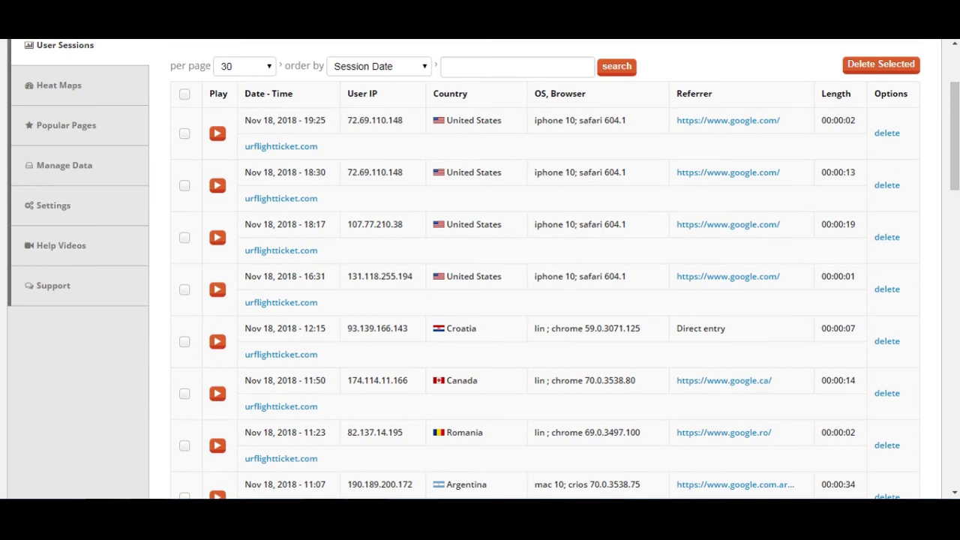
- Open the Heat Maps generator and switch the type via Eye-tracking to Scroll
scroll(480, 270, "up", 2)
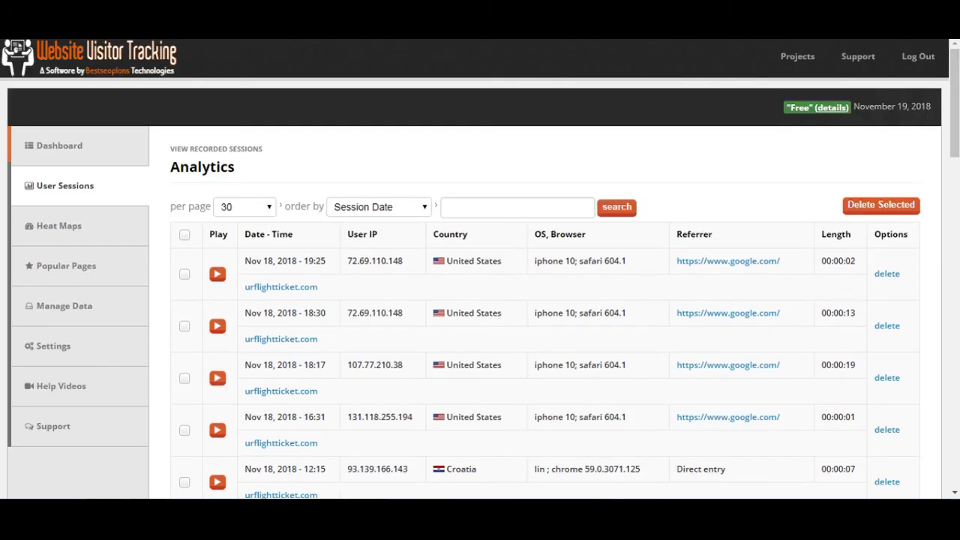
scroll(480, 270, "down", 3)
scroll(480, 270, "up", 2)
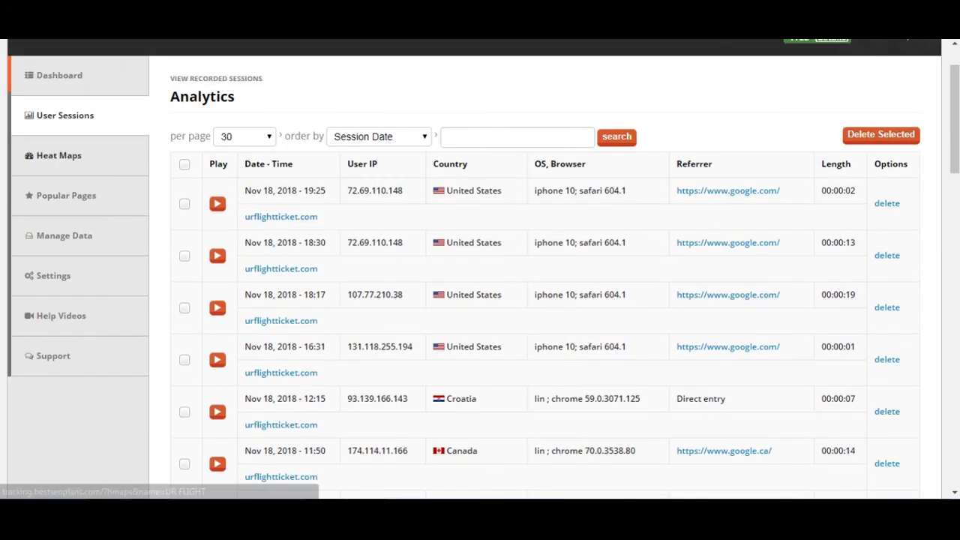
left_click(58, 155)
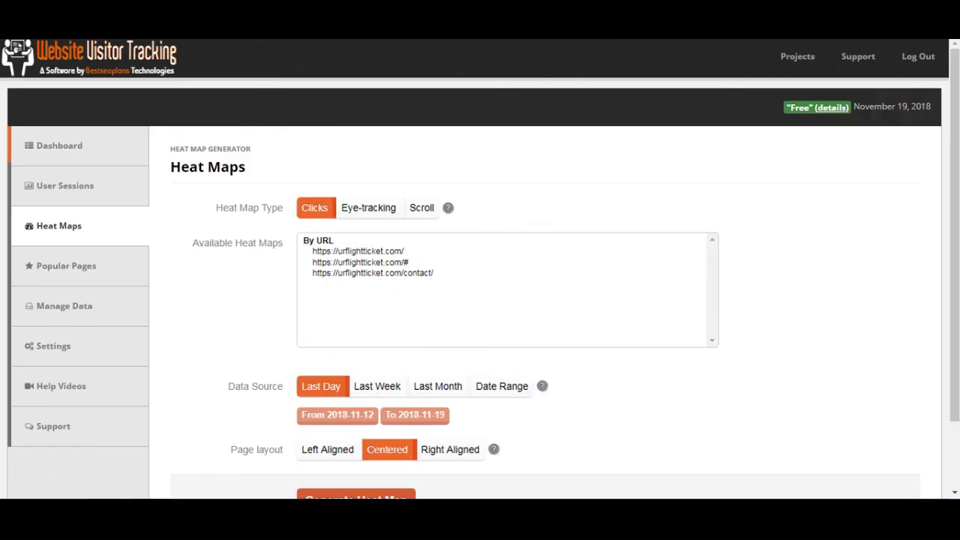
left_click(368, 207)
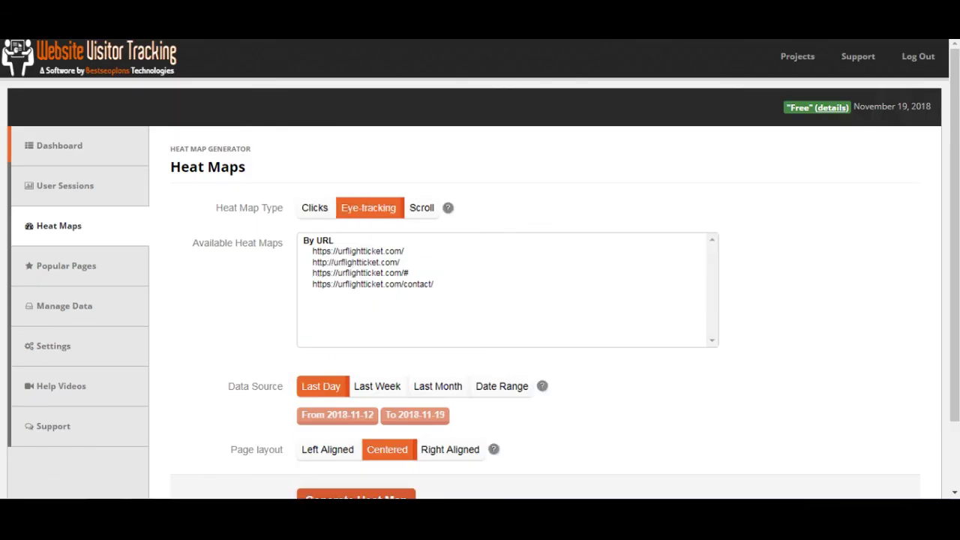
left_click(421, 208)
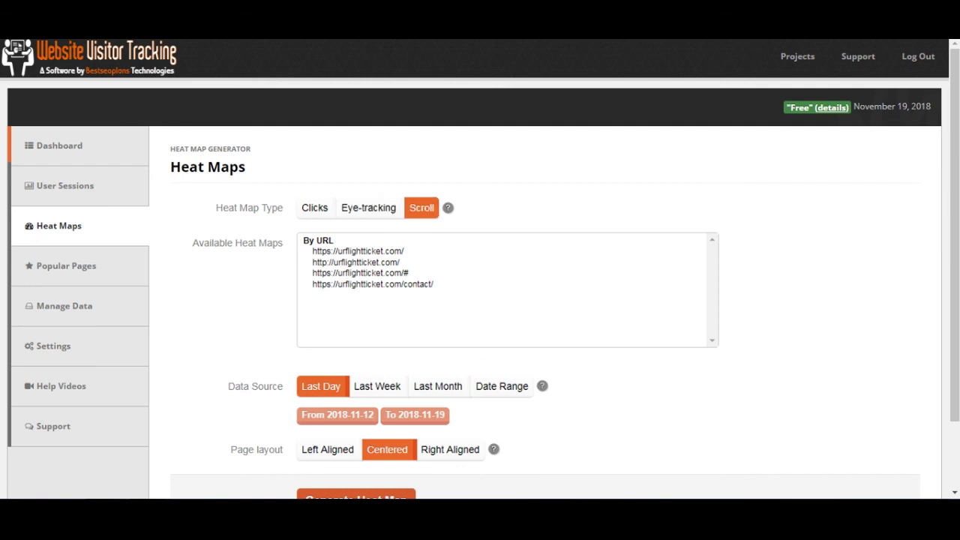